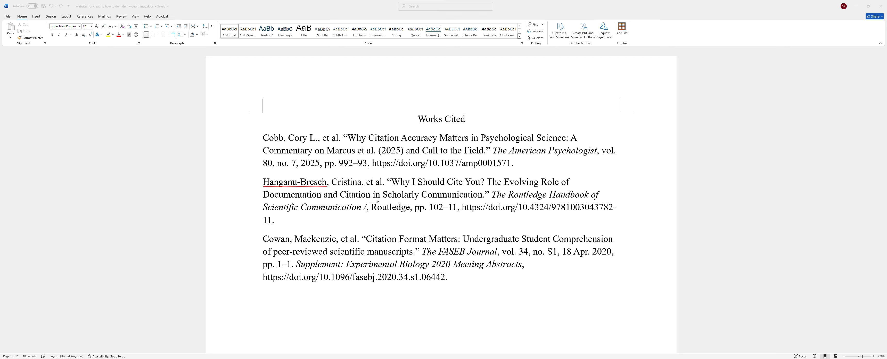
# Step: Sort all the citation entries below the Works Cited heading alphabetically by paragraph text in ascending order
pyautogui.click(458, 283)
pyautogui.moveTo(449, 277); pyautogui.dragTo(265, 134)
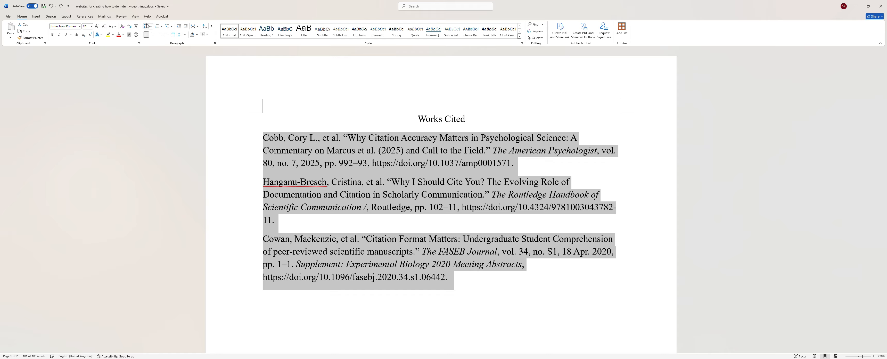
pyautogui.click(205, 27)
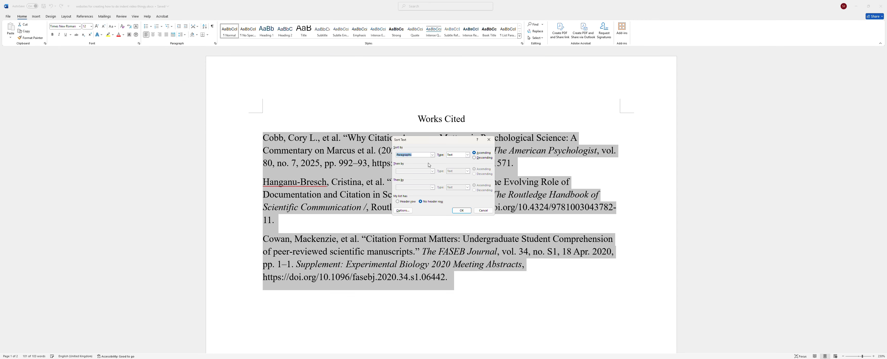
pyautogui.click(463, 211)
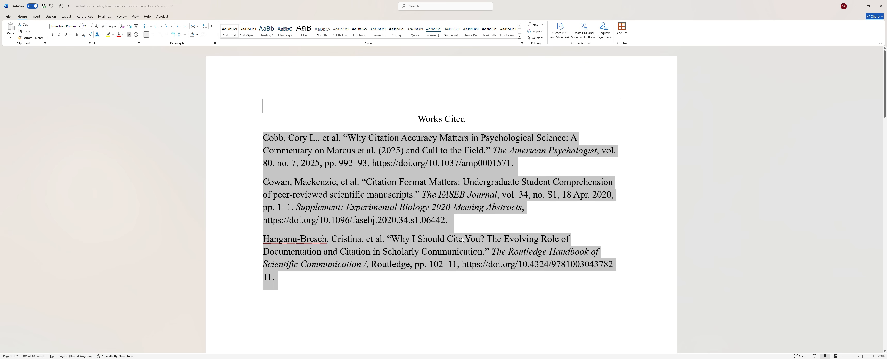
pyautogui.click(425, 294)
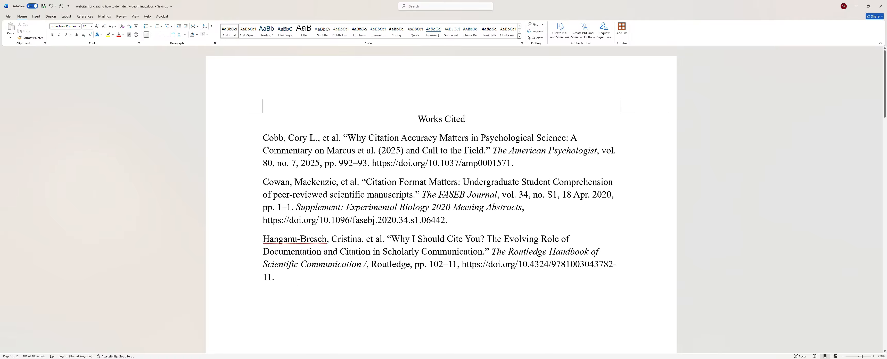
# Step: Set the line spacing of all the citation entries to 2.0
pyautogui.moveTo(286, 276); pyautogui.dragTo(263, 137)
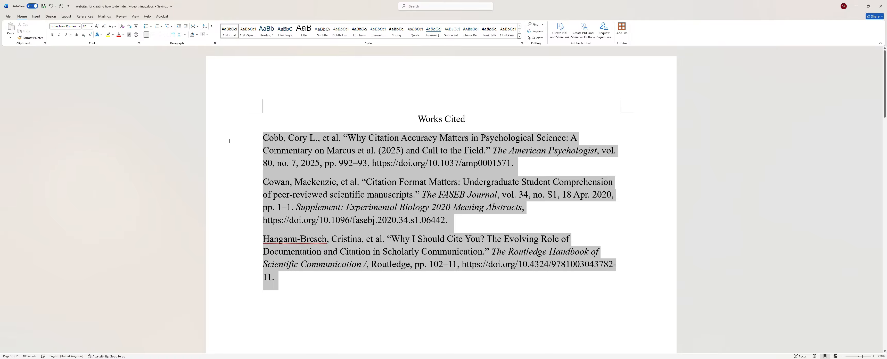
pyautogui.click(185, 35)
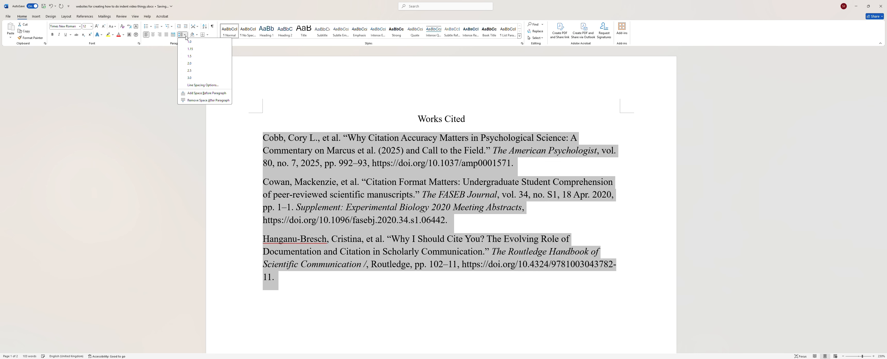
pyautogui.click(199, 64)
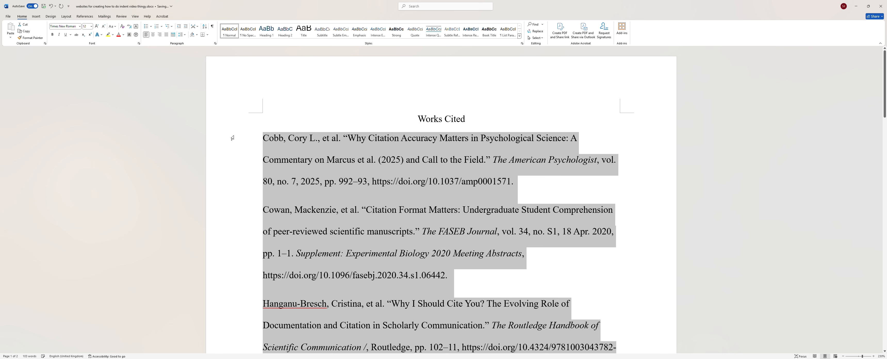
# Step: Give the selected citation entries a special Hanging indent of 0.5 inch with Double line spacing in their paragraph settings
pyautogui.rightClick(328, 173)
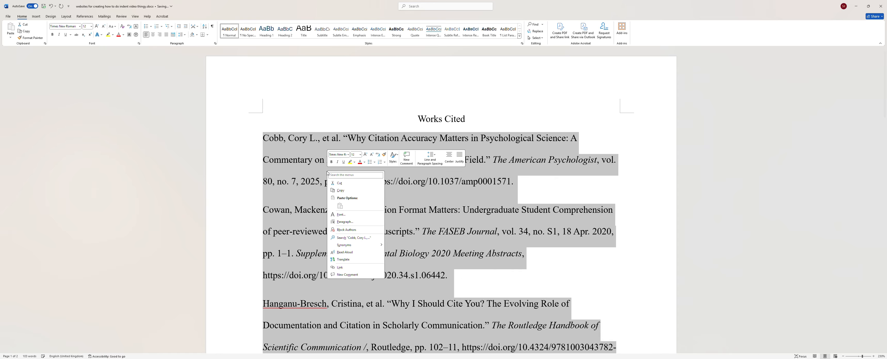
pyautogui.click(354, 225)
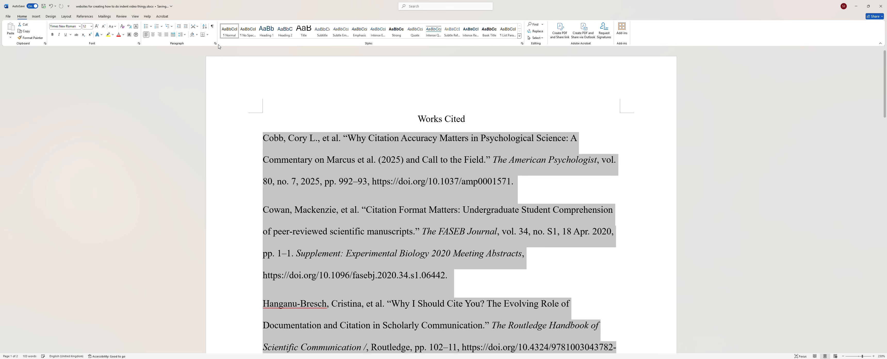
pyautogui.click(215, 43)
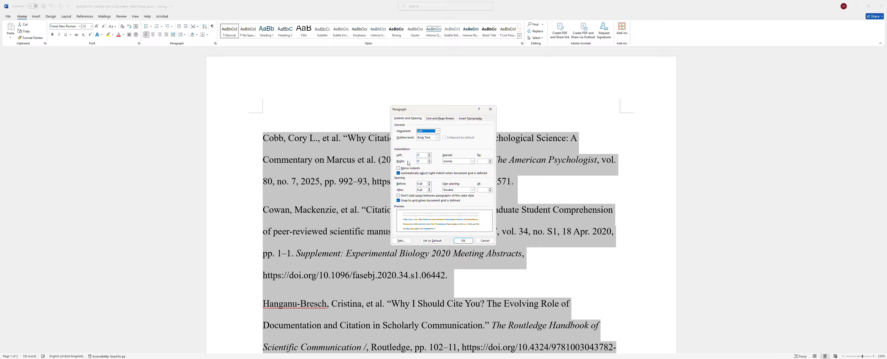
pyautogui.click(472, 161)
pyautogui.click(450, 173)
pyautogui.click(451, 190)
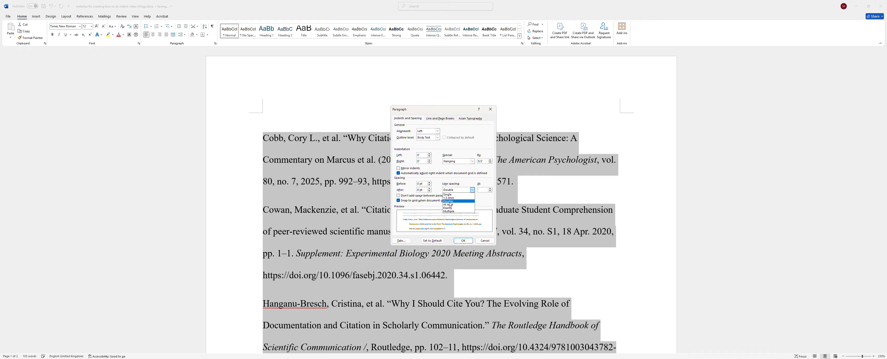
pyautogui.click(451, 201)
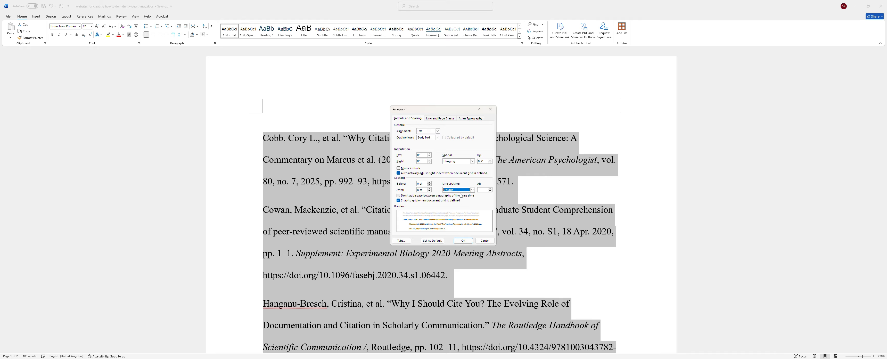
pyautogui.click(466, 241)
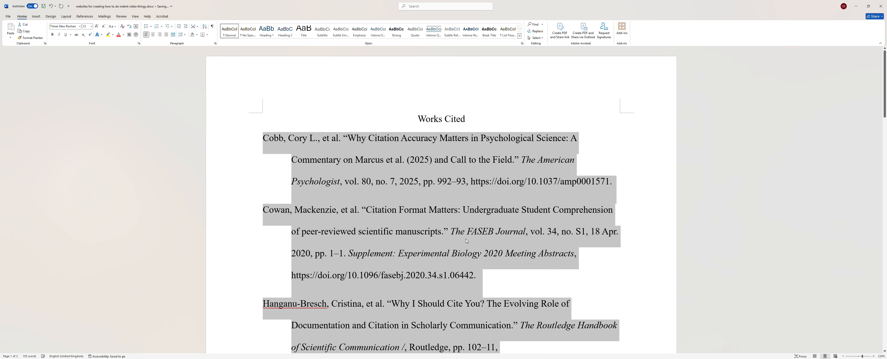
pyautogui.click(661, 259)
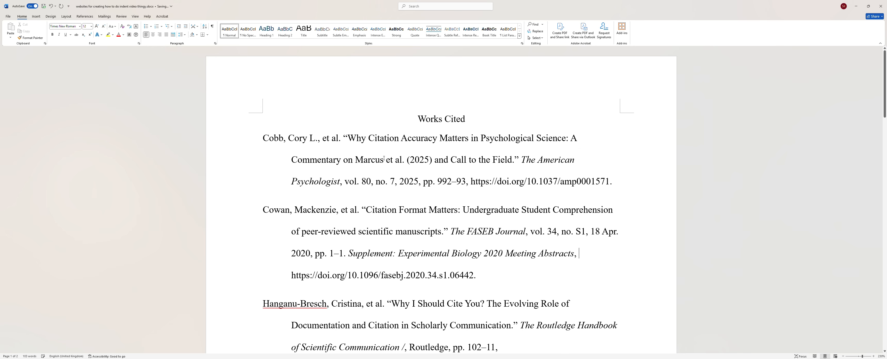
# Step: Check the indentation and spacing of the Works Cited entries from the first to the last
pyautogui.scroll(-3, 384, 158)
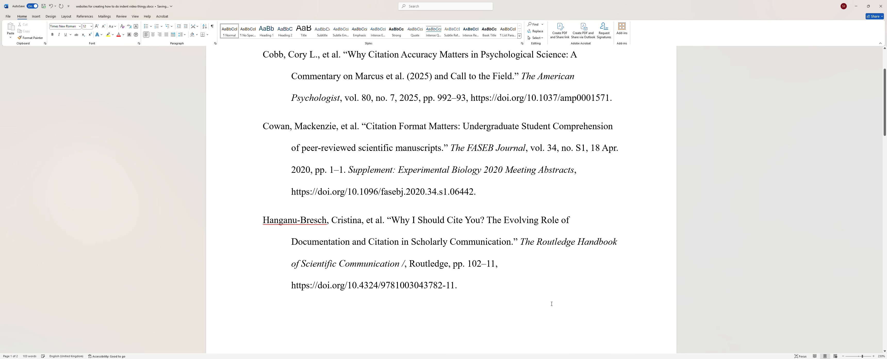
pyautogui.hotkey('ctrl', 'Home')
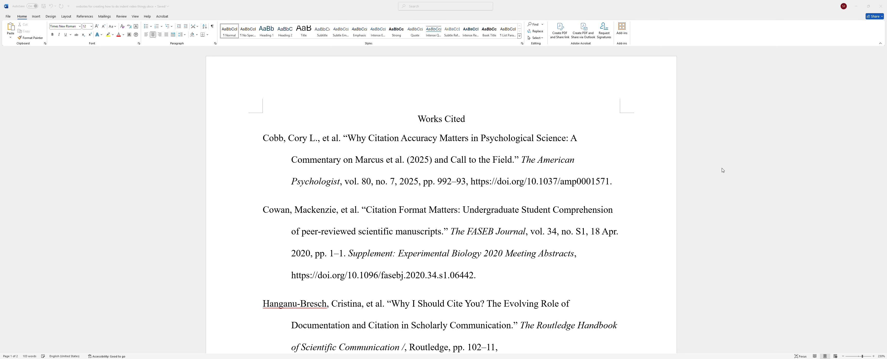
pyautogui.scroll(-3, 723, 170)
pyautogui.scroll(3, 723, 170)
pyautogui.scroll(-3, 746, 192)
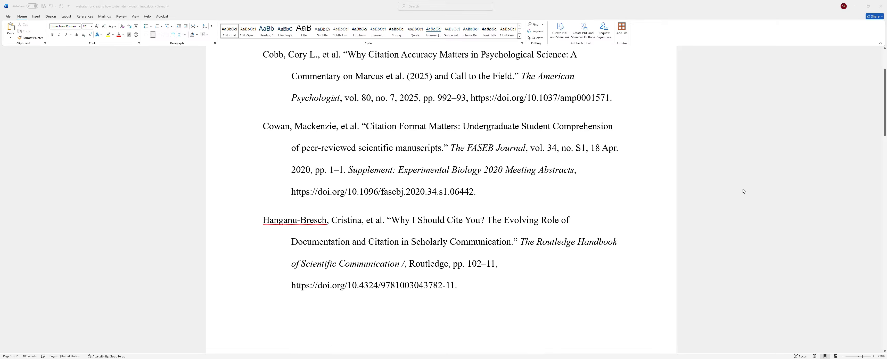
pyautogui.scroll(3, 744, 191)
# Step: Copy the complete Works Cited list, including its heading and all citation entries
pyautogui.click(456, 184)
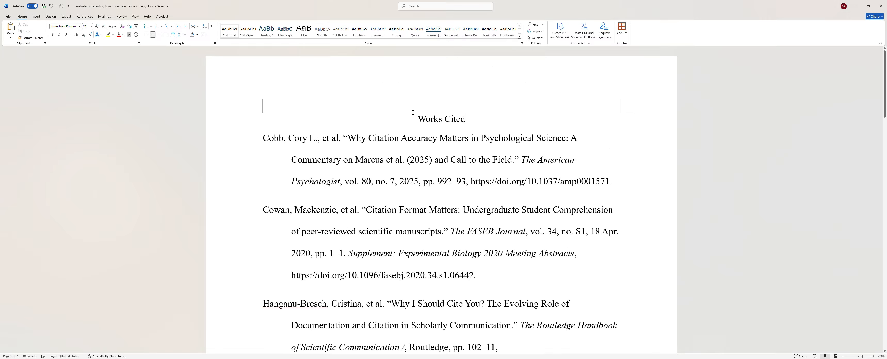
pyautogui.moveTo(413, 113); pyautogui.dragTo(465, 273)
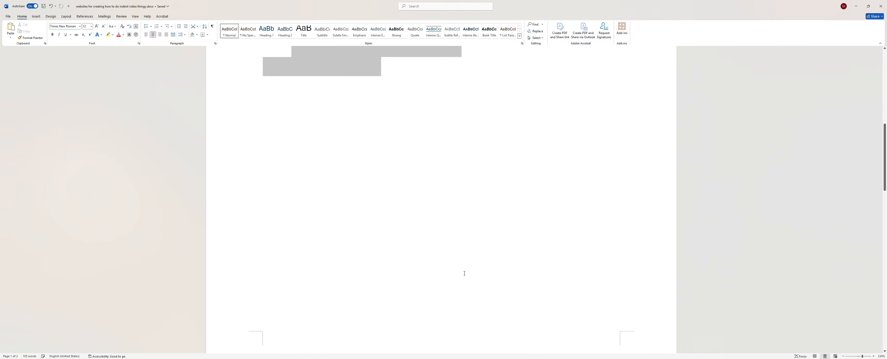
pyautogui.scroll(10, 464, 273)
pyautogui.rightClick(422, 245)
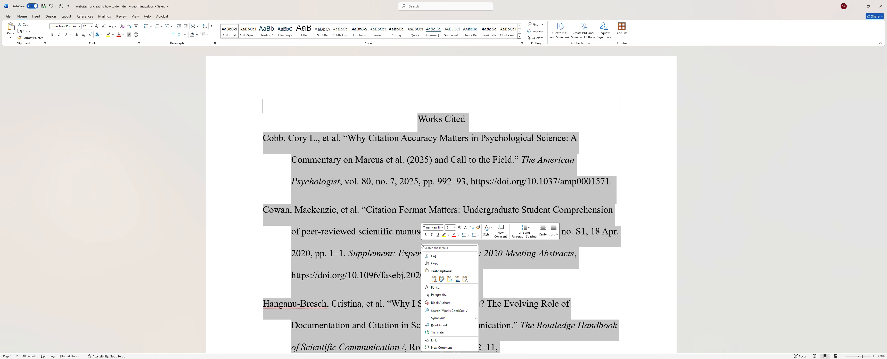
pyautogui.click(435, 263)
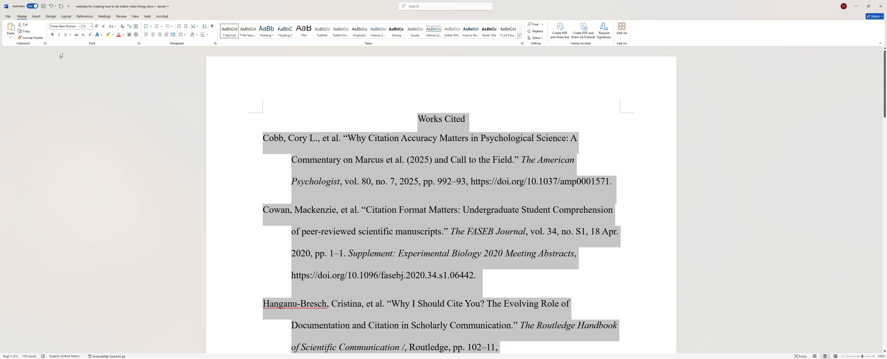
pyautogui.click(321, 120)
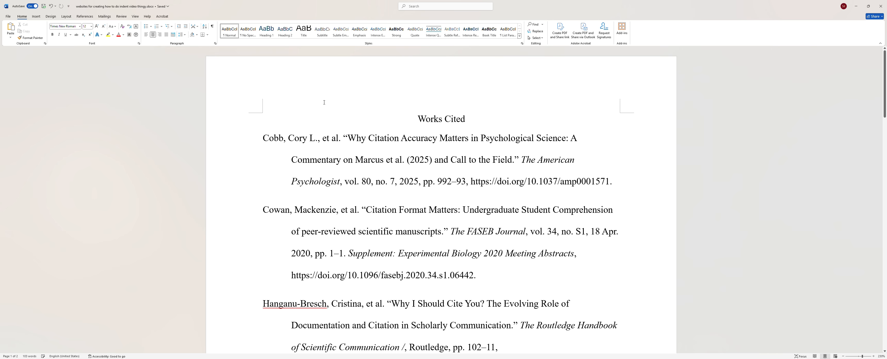
pyautogui.hotkey('ctrl', 'a')
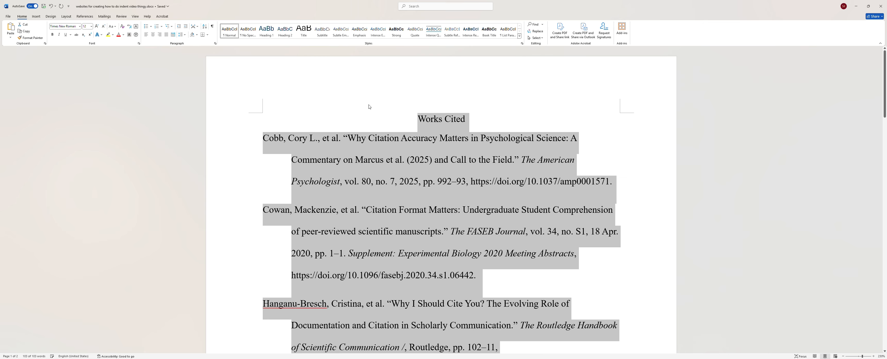
pyautogui.click(369, 104)
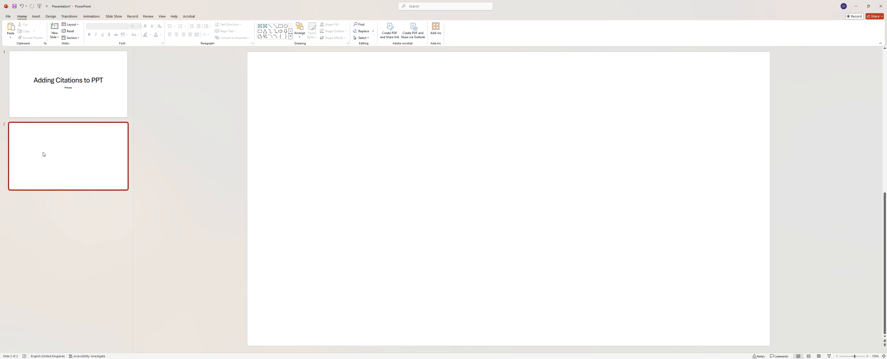
# Step: Insert a new slide after the blank second slide and select its content placeholder
pyautogui.click(50, 17)
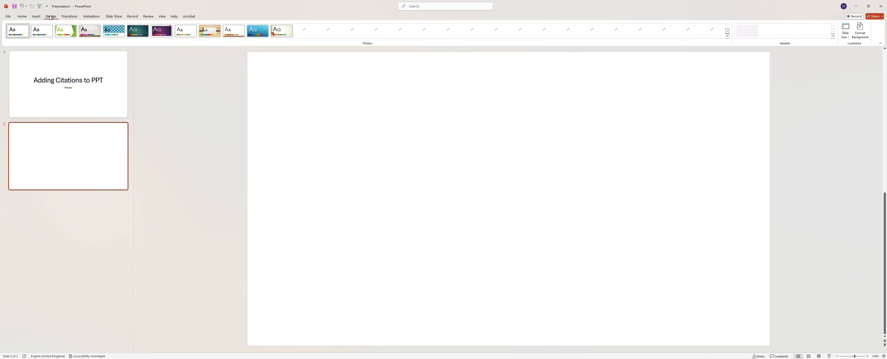
pyautogui.click(36, 16)
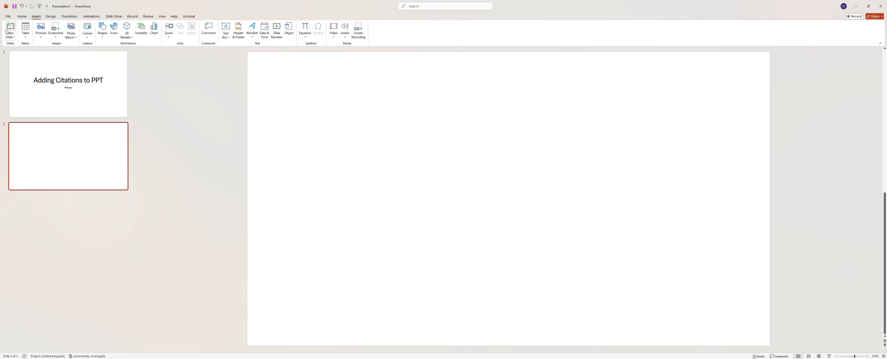
pyautogui.click(11, 28)
pyautogui.click(343, 135)
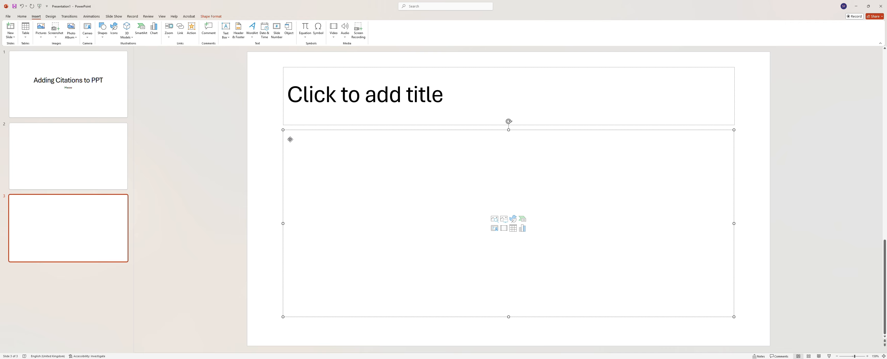
# Step: Add a text box covering nearly the whole second slide and paste the copied Works Cited list into it
pyautogui.click(45, 158)
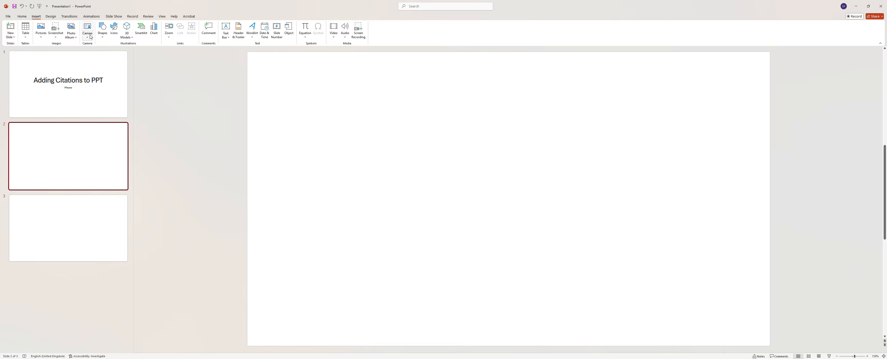
pyautogui.click(226, 33)
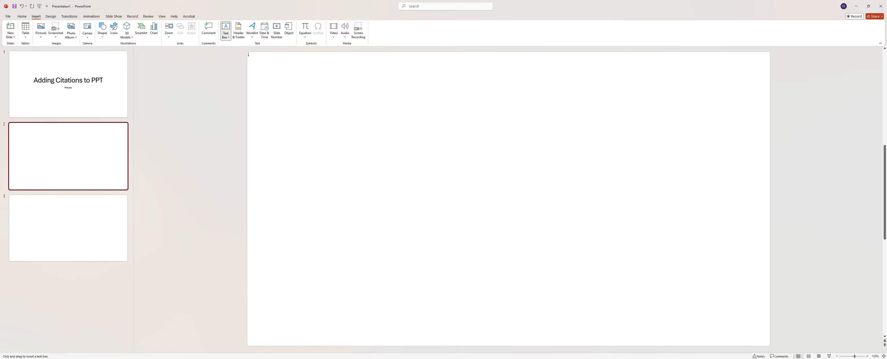
pyautogui.moveTo(247, 55); pyautogui.dragTo(770, 345)
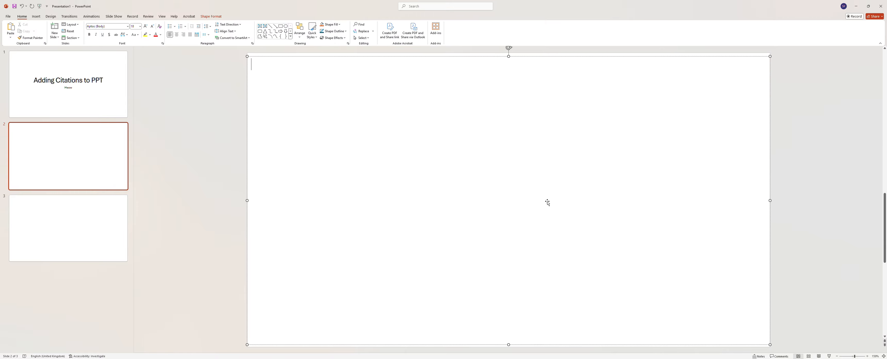
pyautogui.rightClick(270, 70)
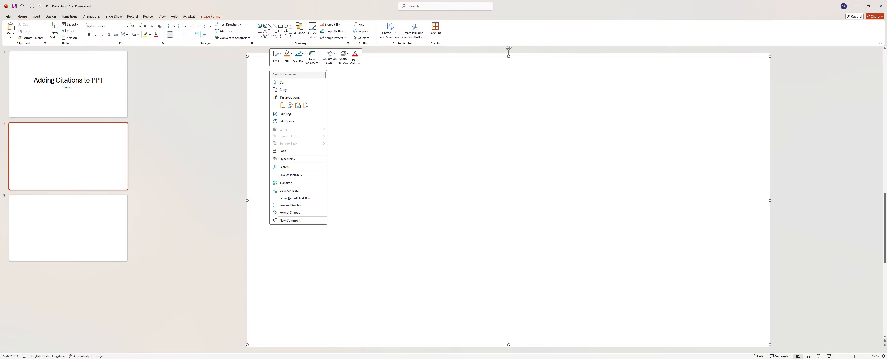
pyautogui.click(306, 105)
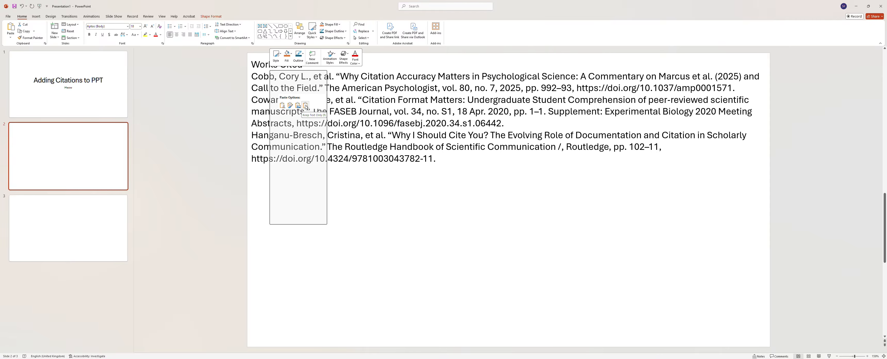
pyautogui.click(282, 105)
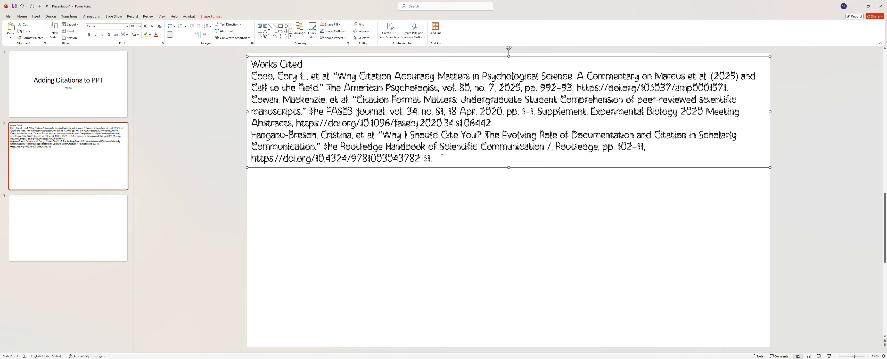
# Step: Set the entire pasted Works Cited list to Times New Roman at 12 pt and center its heading line
pyautogui.click(434, 160)
pyautogui.hotkey('ctrl', 'a')
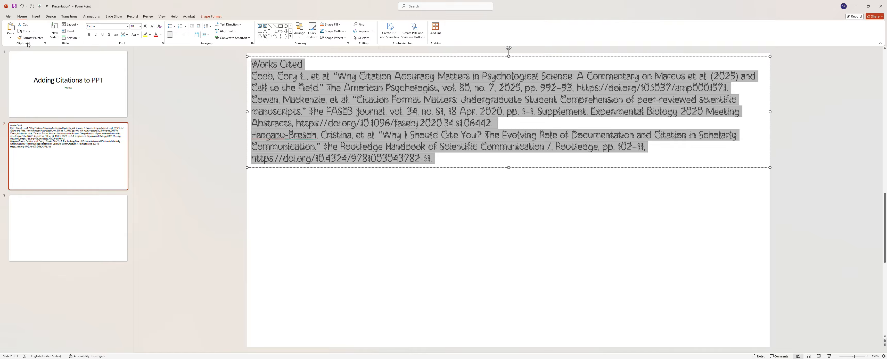
pyautogui.click(127, 27)
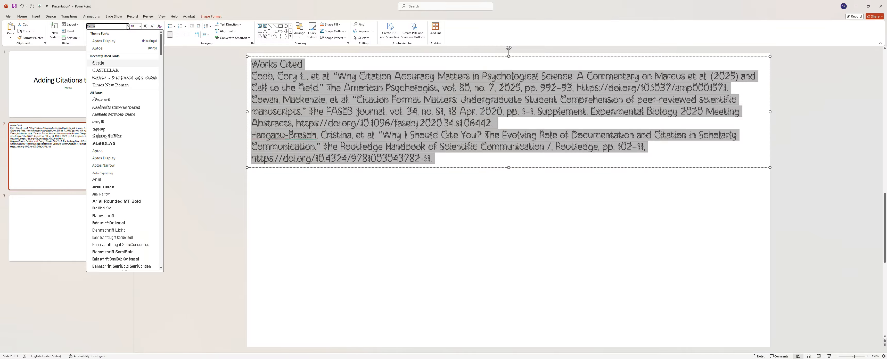
pyautogui.click(119, 85)
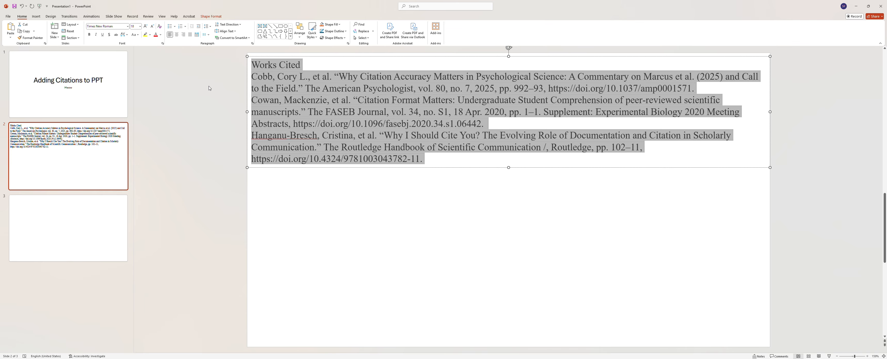
pyautogui.click(140, 26)
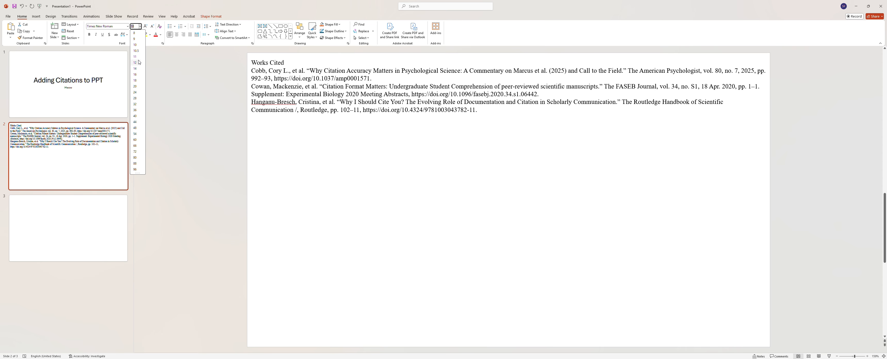
pyautogui.click(143, 62)
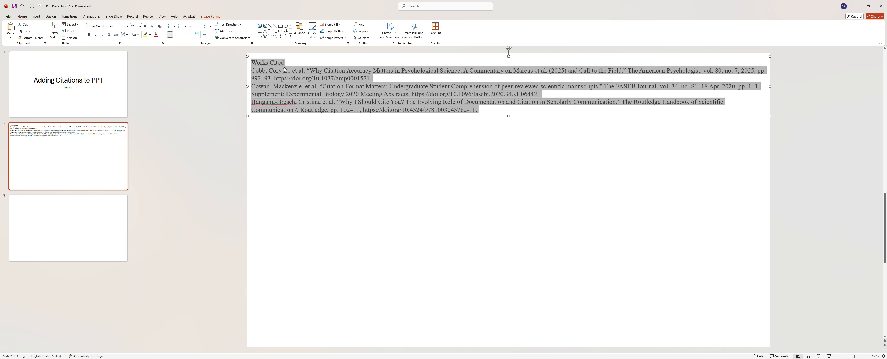
pyautogui.tripleClick(257, 61)
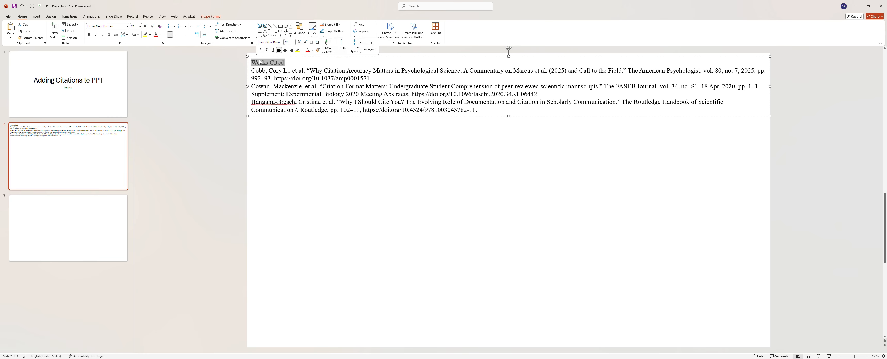
pyautogui.click(285, 50)
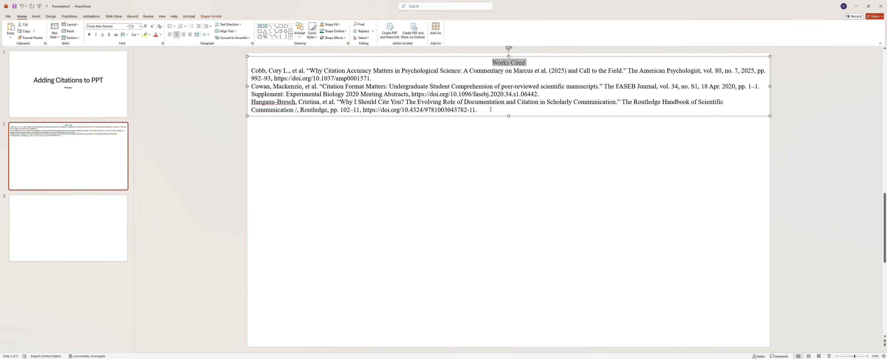
# Step: Apply a 0.5" hanging indent and double line spacing to the whole Works Cited text
pyautogui.moveTo(491, 109); pyautogui.dragTo(473, 60)
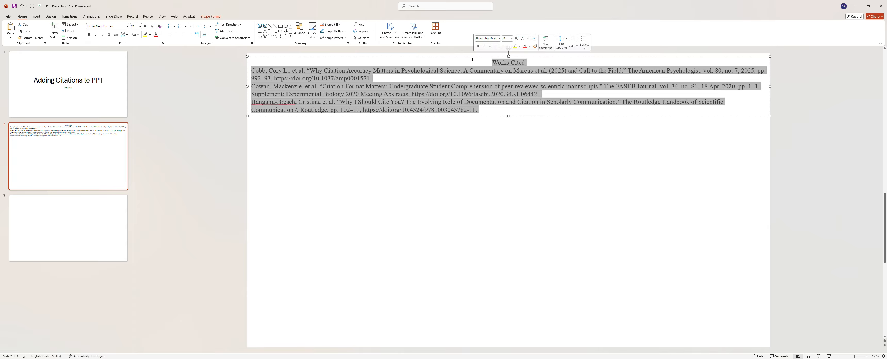
pyautogui.click(252, 44)
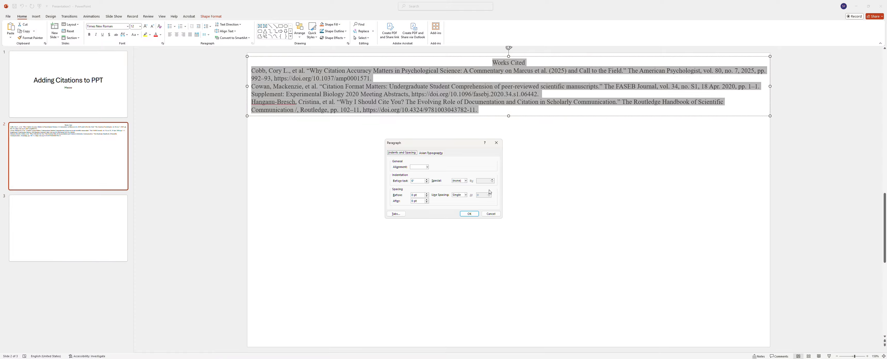
pyautogui.click(427, 167)
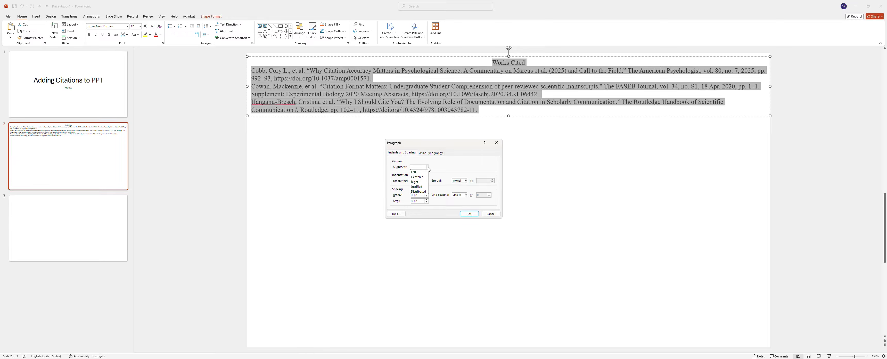
pyautogui.click(427, 167)
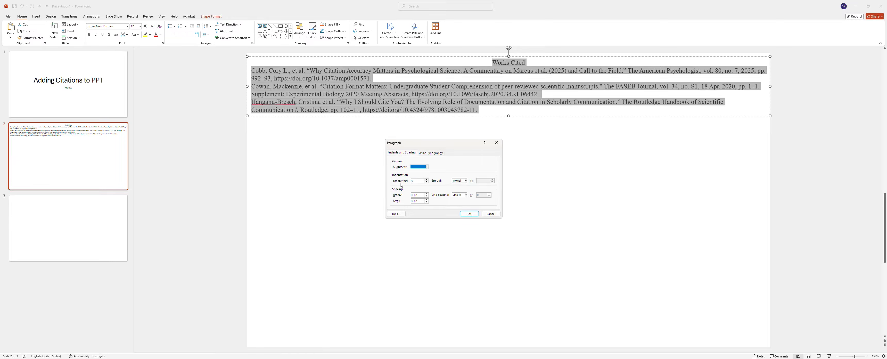
pyautogui.click(466, 180)
pyautogui.click(459, 195)
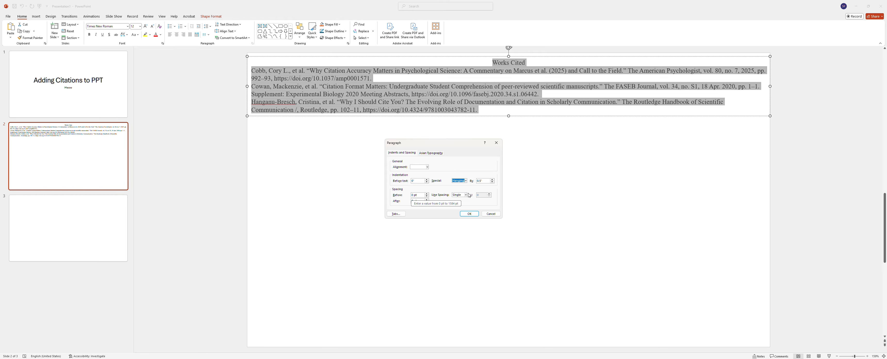
pyautogui.click(465, 195)
pyautogui.click(461, 210)
pyautogui.click(469, 214)
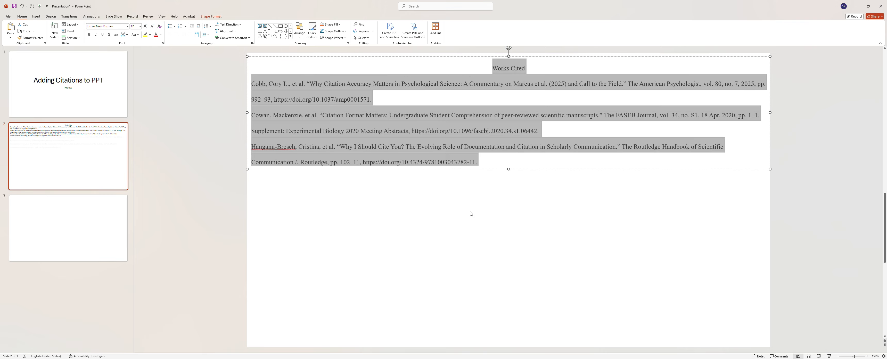
# Step: Check the paragraph indentation and line spacing settings of the three citation entries below the heading
pyautogui.click(483, 162)
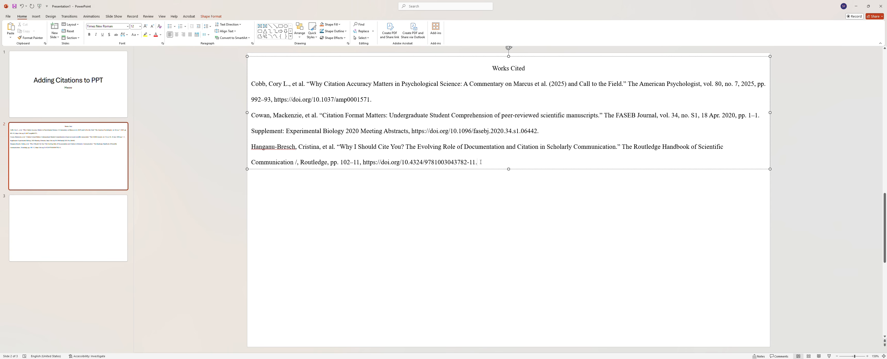
pyautogui.moveTo(483, 163); pyautogui.dragTo(251, 84)
pyautogui.rightClick(286, 87)
pyautogui.rightClick(325, 94)
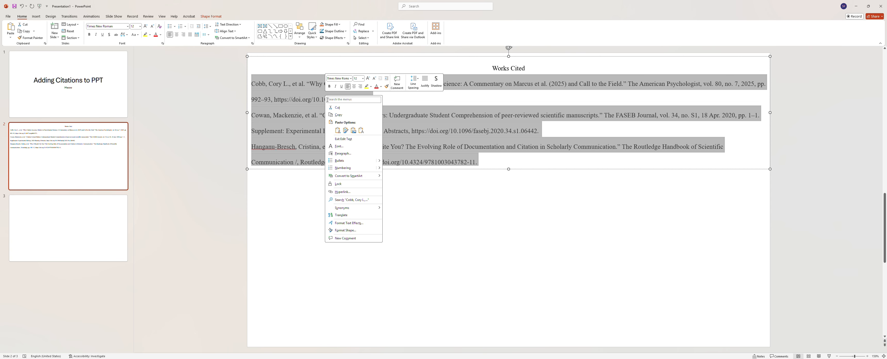
pyautogui.click(345, 156)
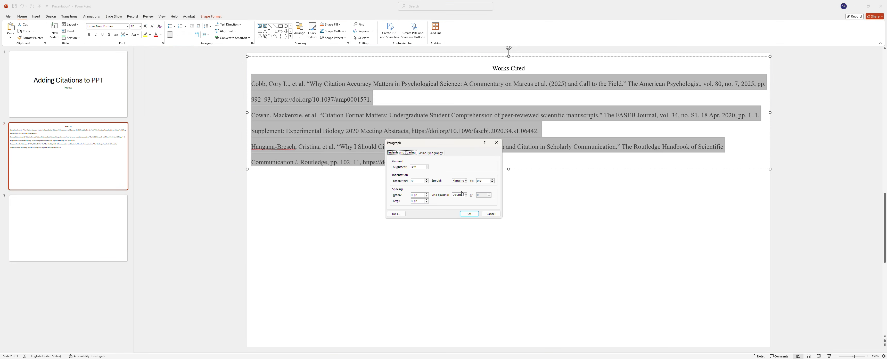
pyautogui.click(469, 214)
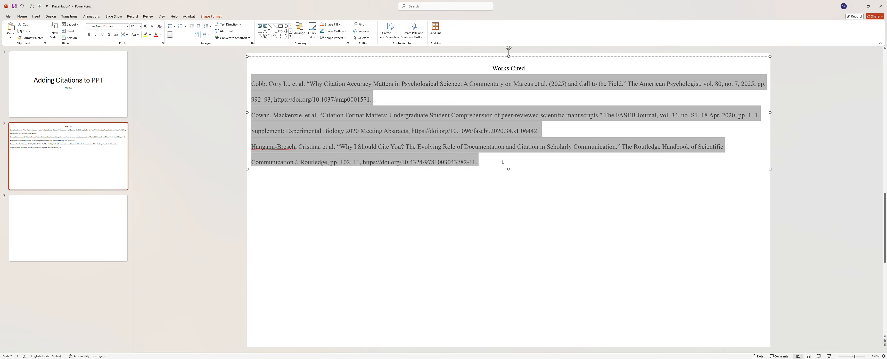
# Step: Indent the second line of each of the three citations with a tab and move the text box lower on the slide
pyautogui.click(497, 162)
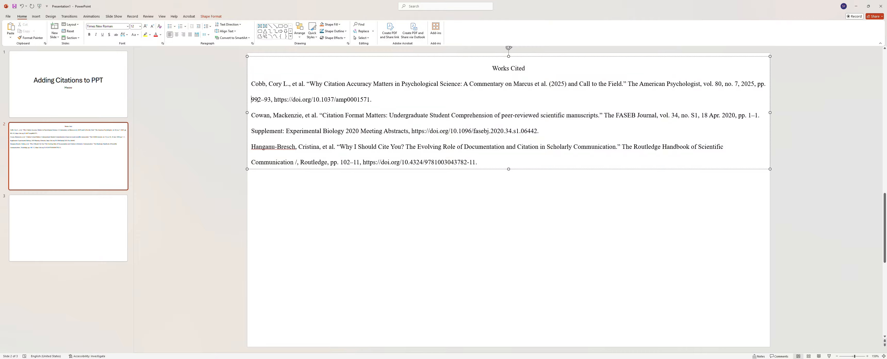
pyautogui.press('Tab')
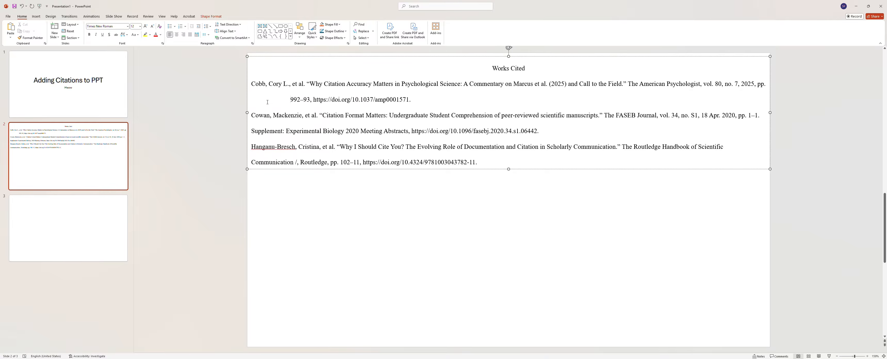
pyautogui.click(253, 130)
pyautogui.press('Tab')
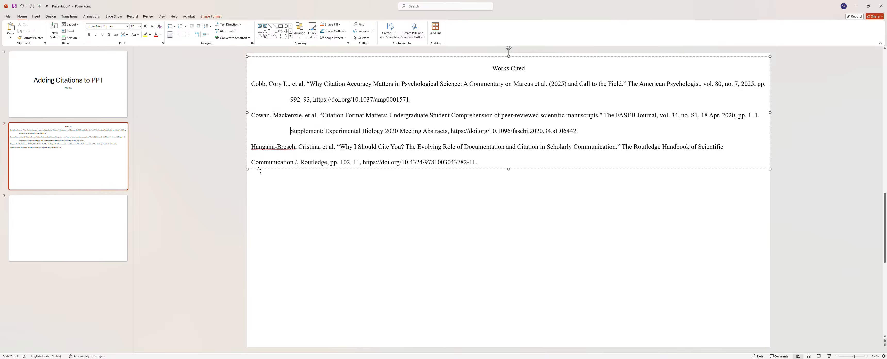
pyautogui.click(252, 162)
pyautogui.press('Tab')
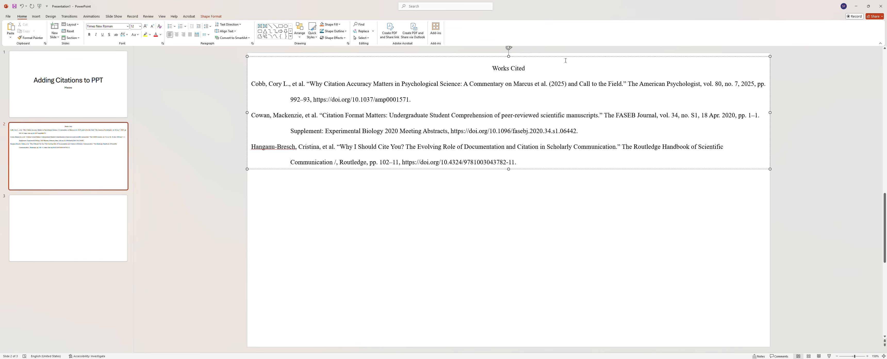
pyautogui.moveTo(566, 57); pyautogui.dragTo(565, 111)
pyautogui.click(559, 276)
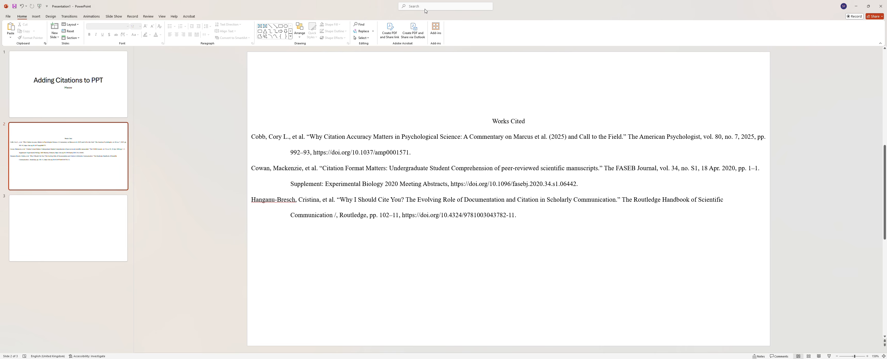
pyautogui.hotkey('alt', 'Tab')
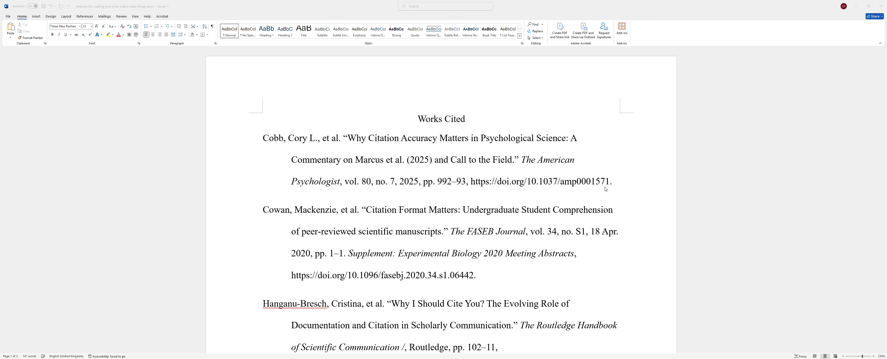
pyautogui.click(498, 183)
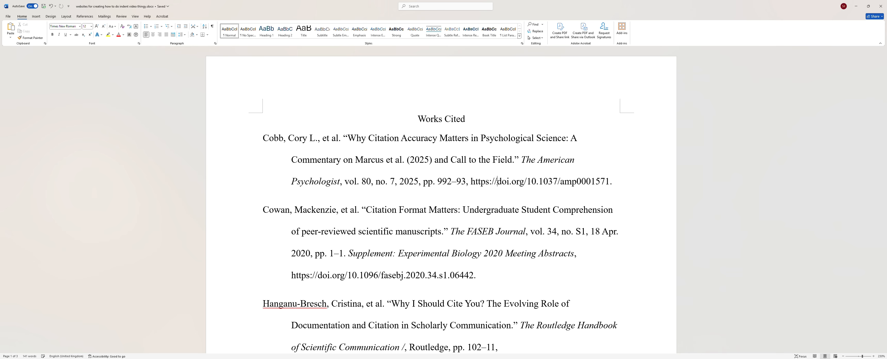
pyautogui.moveTo(498, 182); pyautogui.dragTo(469, 184)
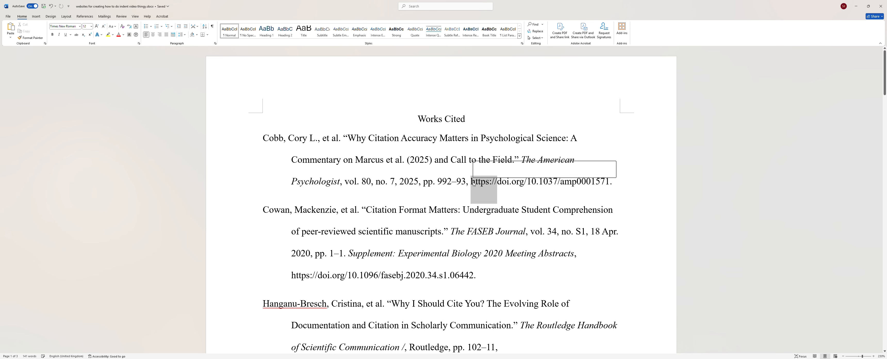
pyautogui.press('BackSpace')
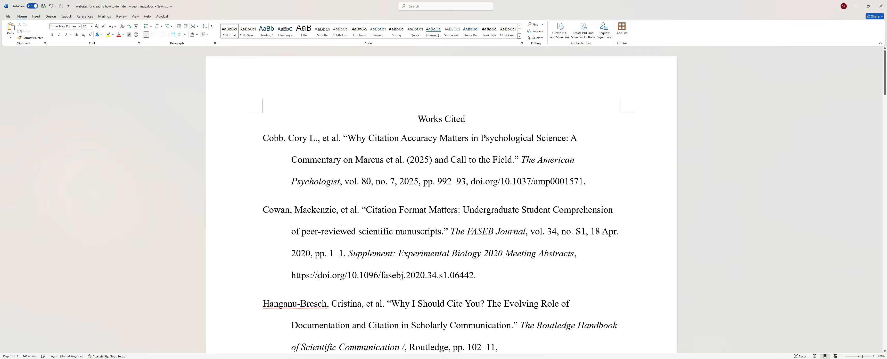
pyautogui.moveTo(318, 278); pyautogui.dragTo(292, 276)
pyautogui.press('BackSpace')
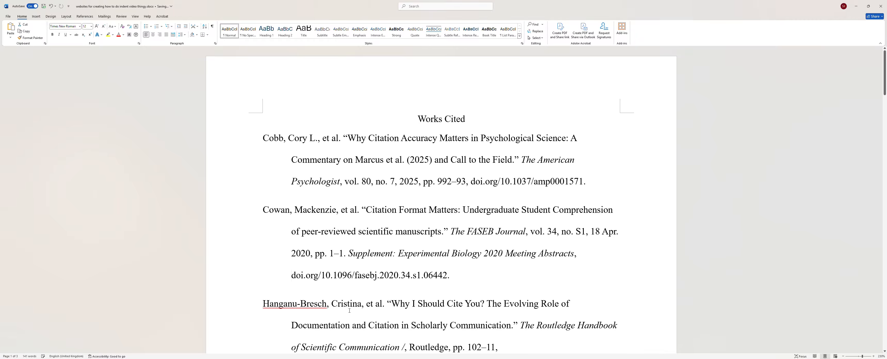
pyautogui.scroll(-3, 327, 239)
pyautogui.moveTo(317, 201); pyautogui.dragTo(292, 206)
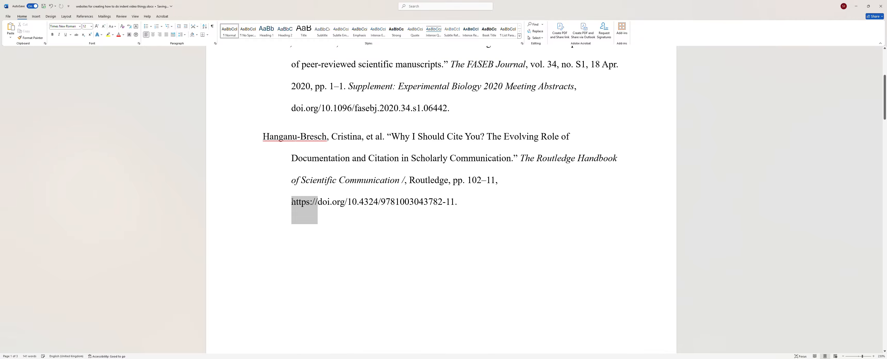
pyautogui.press('BackSpace')
pyautogui.scroll(3, 422, 251)
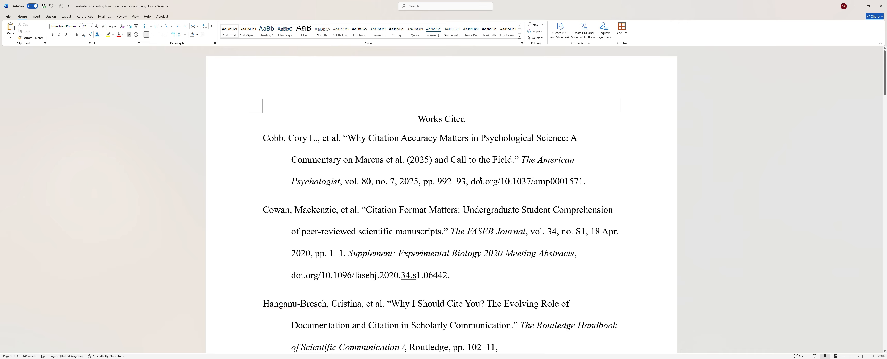
# Step: Copy the doi.org link at the end of the last citation and deselect the text
pyautogui.scroll(-5, 481, 180)
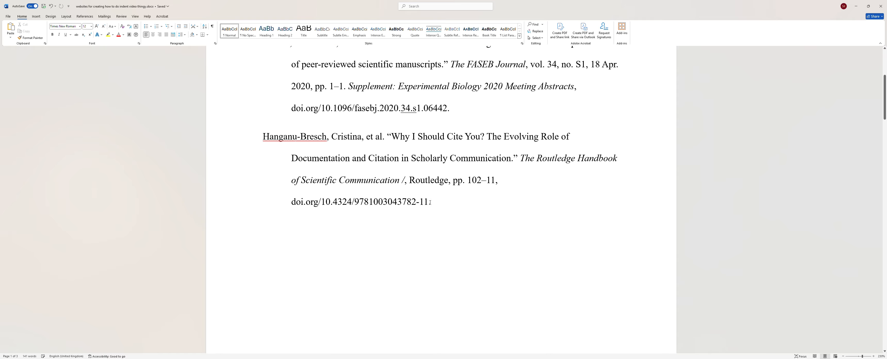
pyautogui.moveTo(431, 202); pyautogui.dragTo(292, 203)
pyautogui.hotkey('ctrl', 'c')
pyautogui.rightClick(318, 208)
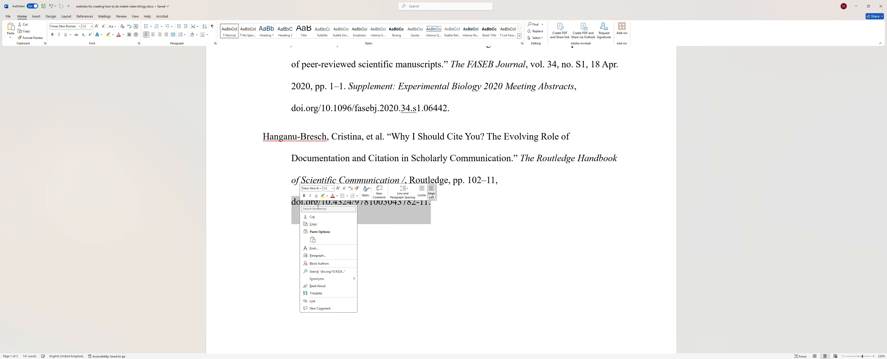
pyautogui.click(424, 256)
pyautogui.click(468, 263)
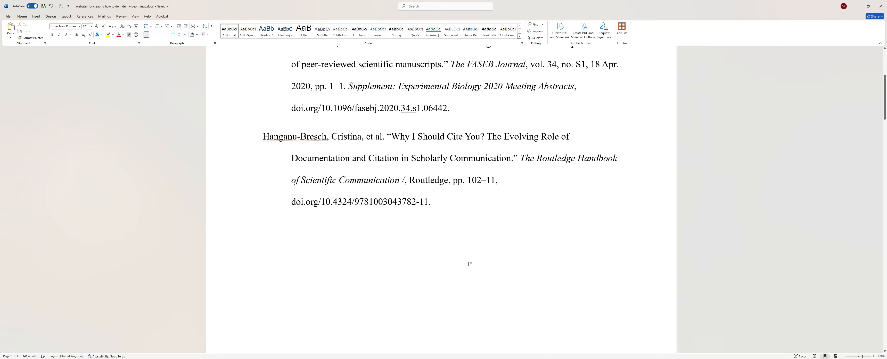
pyautogui.hotkey('alt', 'Tab')
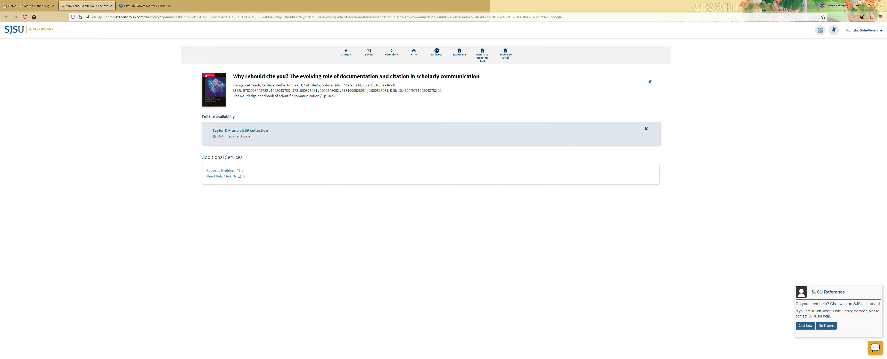
pyautogui.hotkey('ctrl', 'shift', 'Tab')
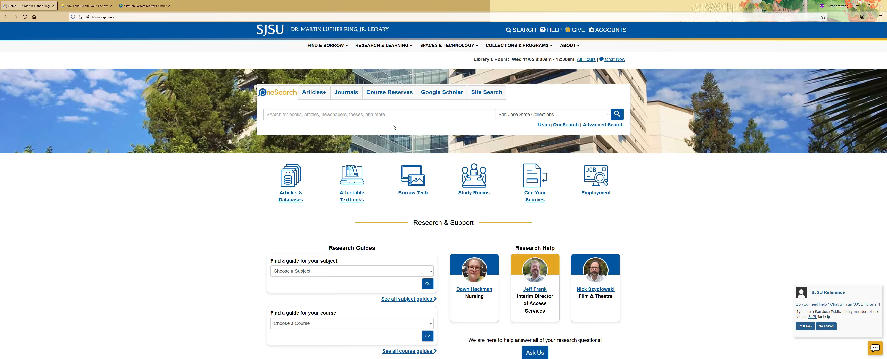
pyautogui.click(375, 114)
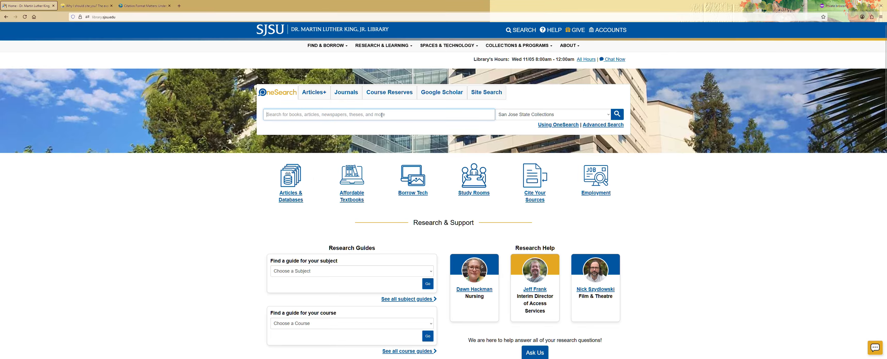
pyautogui.hotkey('ctrl', 'v')
pyautogui.press('Return')
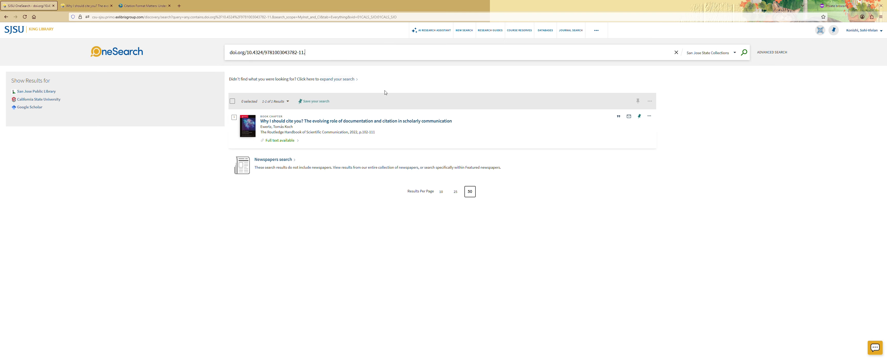
pyautogui.click(451, 122)
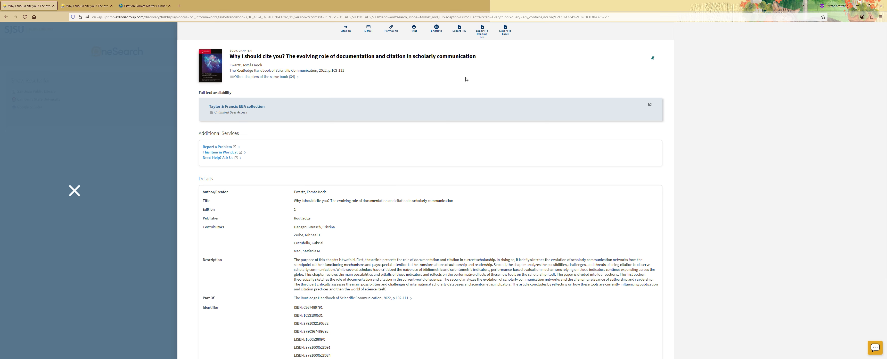
pyautogui.scroll(-3, 466, 79)
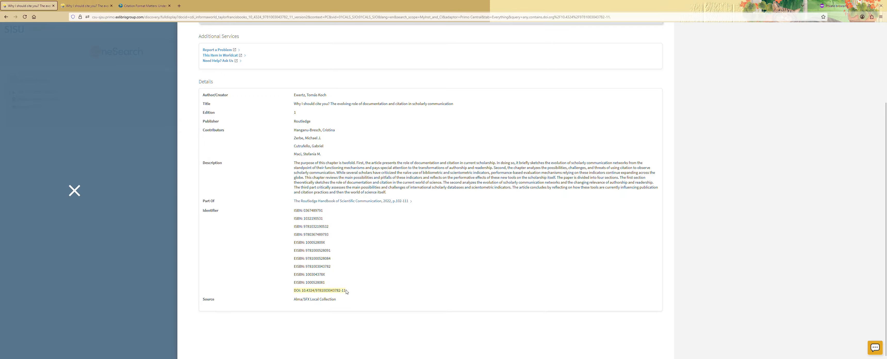
pyautogui.click(532, 347)
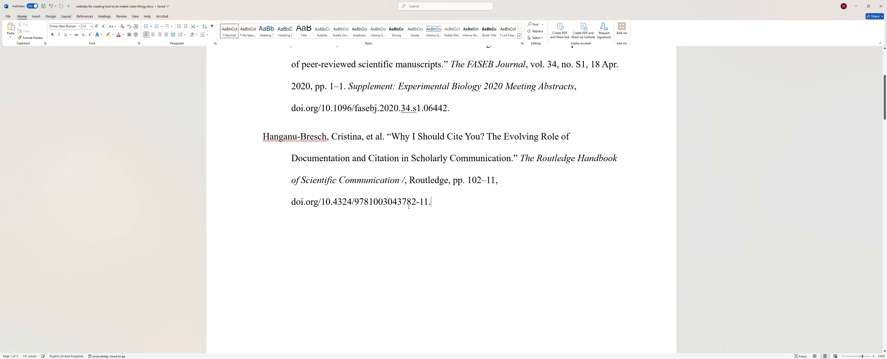
pyautogui.moveTo(432, 203); pyautogui.dragTo(291, 203)
pyautogui.press('BackSpace')
pyautogui.hotkey('ctrl', 'v')
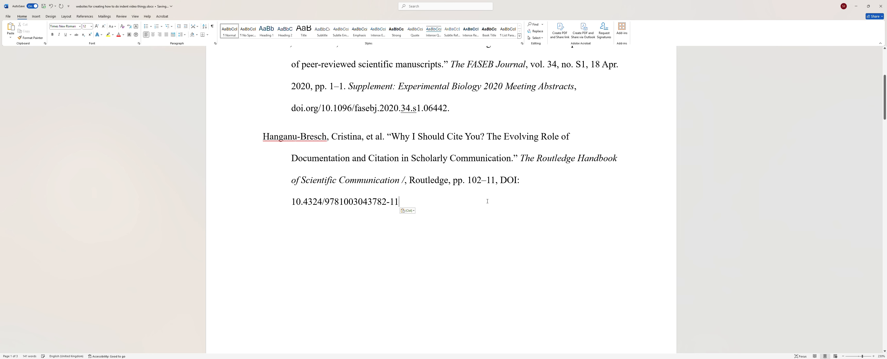
# Step: Change the last citation's DOI label to lowercase "doi" and finish the entry with a period and "Accessed 05 November 2025."
pyautogui.click(416, 8)
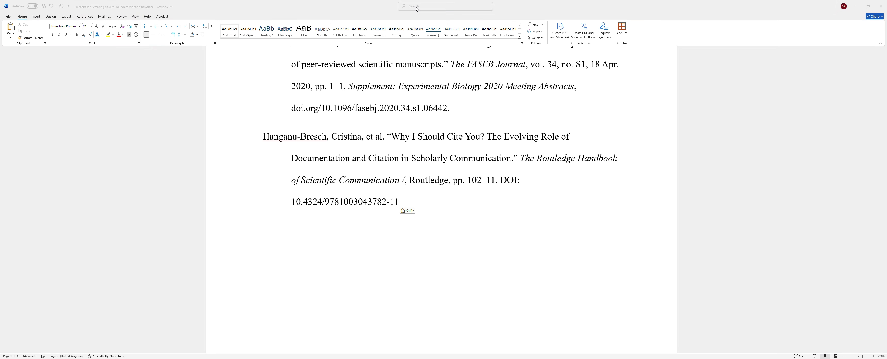
pyautogui.scroll(3, 572, 274)
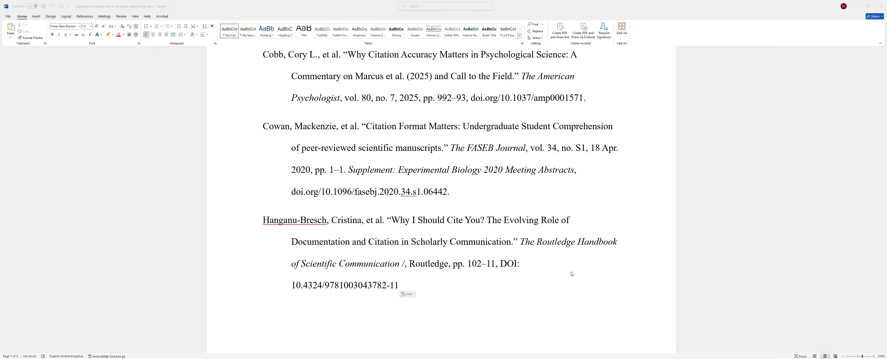
pyautogui.click(517, 263)
pyautogui.press('BackSpace')
pyautogui.press('BackSpace')
pyautogui.press('BackSpace')
pyautogui.write('doi')
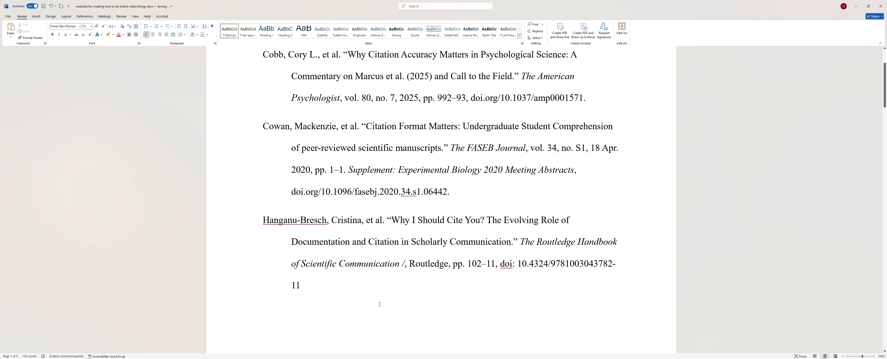
pyautogui.write('.')
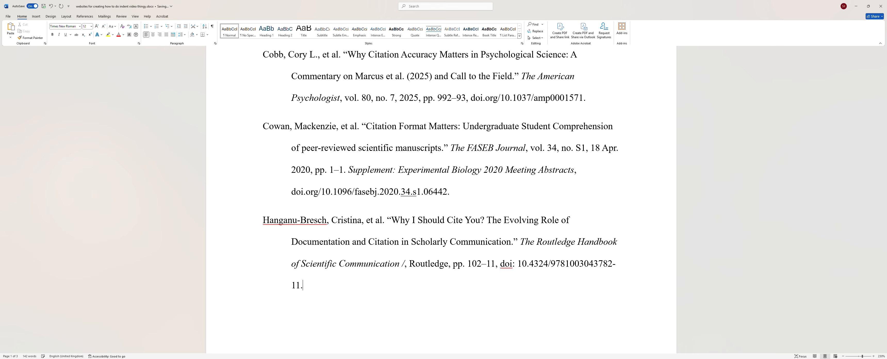
pyautogui.write('Accessed 05 November 2025.')
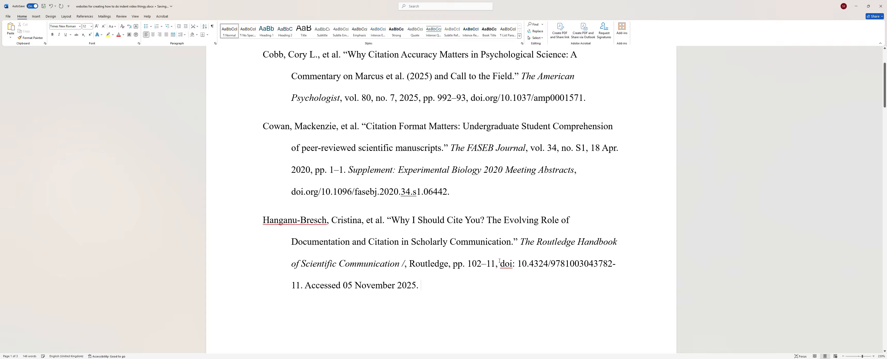
pyautogui.moveTo(500, 263); pyautogui.dragTo(301, 285)
pyautogui.hotkey('ctrl', 'c')
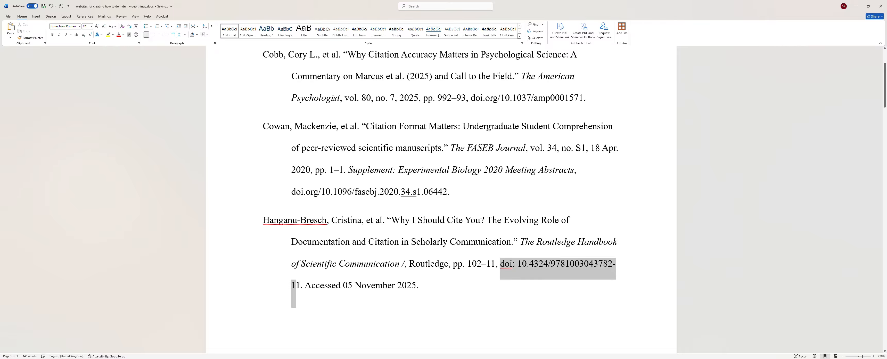
pyautogui.moveTo(337, 357)
pyautogui.click(337, 343)
pyautogui.click(182, 7)
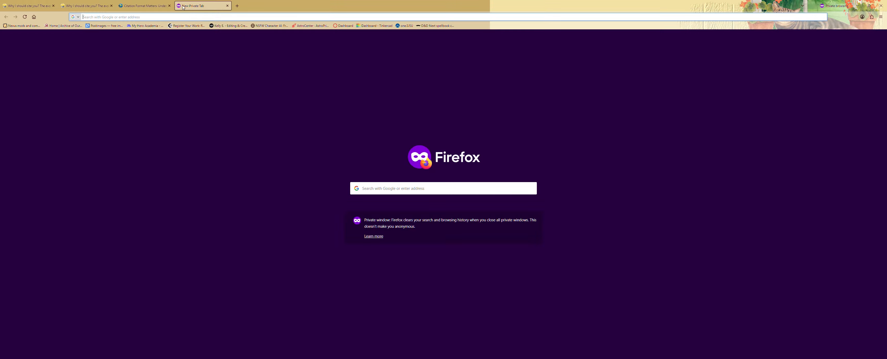
pyautogui.hotkey('ctrl', 'v')
pyautogui.press('Return')
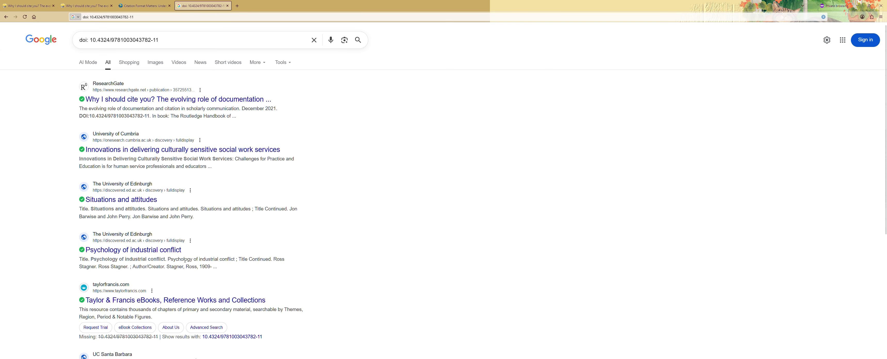
pyautogui.scroll(-5, 185, 260)
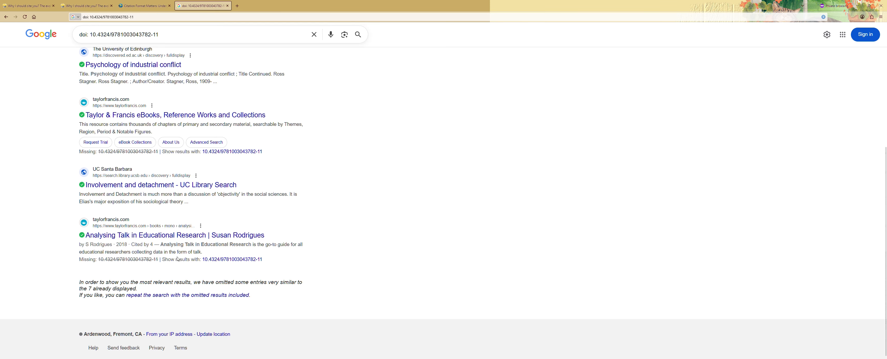
pyautogui.scroll(5, 178, 259)
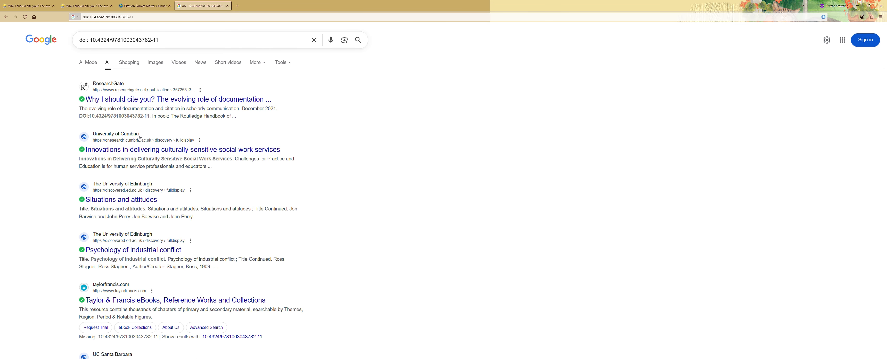
# Step: Close the chapter record in the library search tab and return to the Word document with the DOI text deselected
pyautogui.hotkey('ctrl', 'Tab')
pyautogui.click(73, 191)
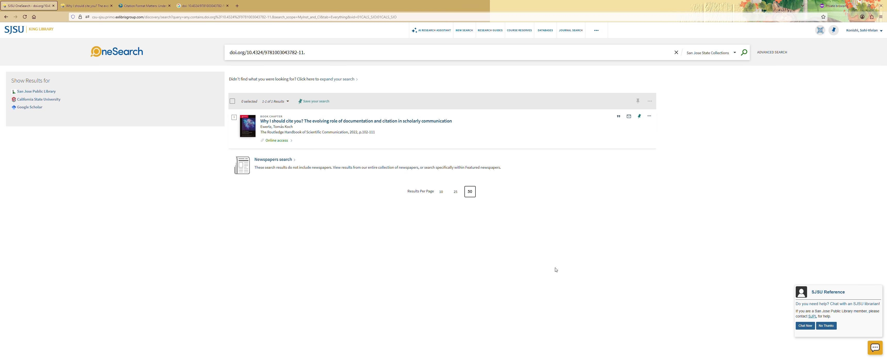
pyautogui.click(612, 340)
pyautogui.click(484, 317)
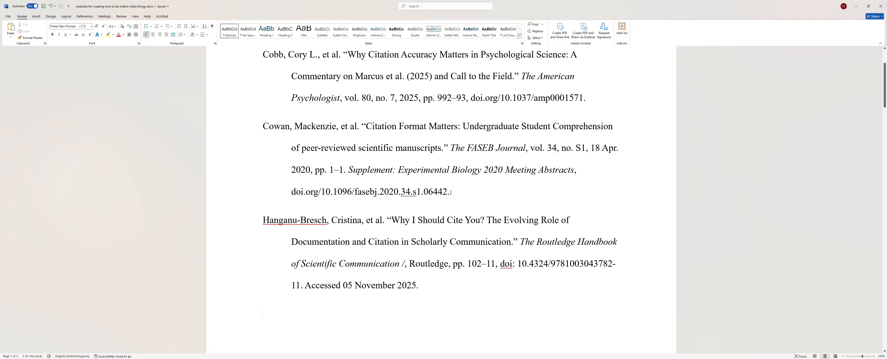
# Step: Copy the second citation's link doi.org/10.1096/fasebj.2020.34.s1.06442. including its final period and load it as the browser address
pyautogui.moveTo(451, 192); pyautogui.dragTo(292, 192)
pyautogui.hotkey('ctrl', 'c')
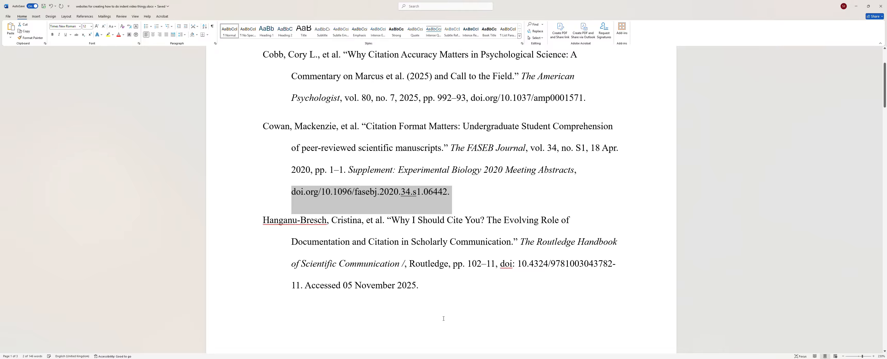
pyautogui.click(336, 339)
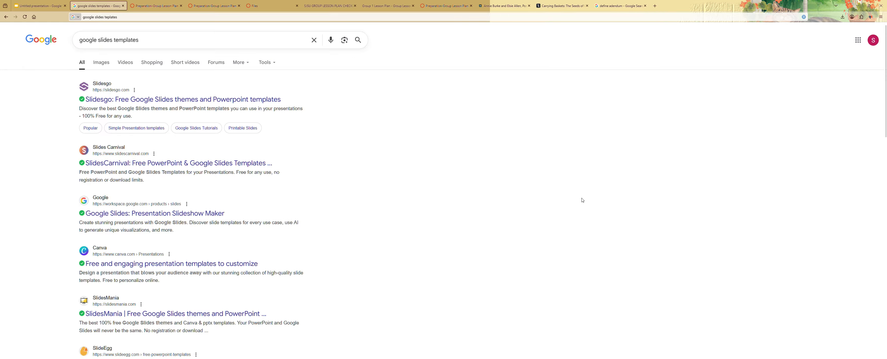
pyautogui.click(616, 6)
pyautogui.click(608, 17)
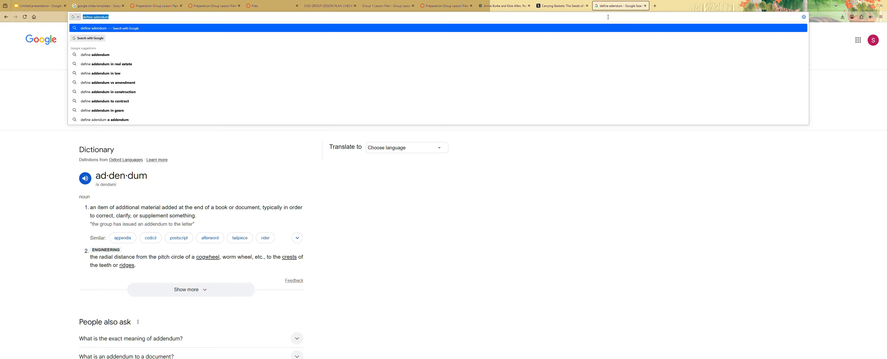
pyautogui.hotkey('ctrl', 'v')
pyautogui.press('Return')
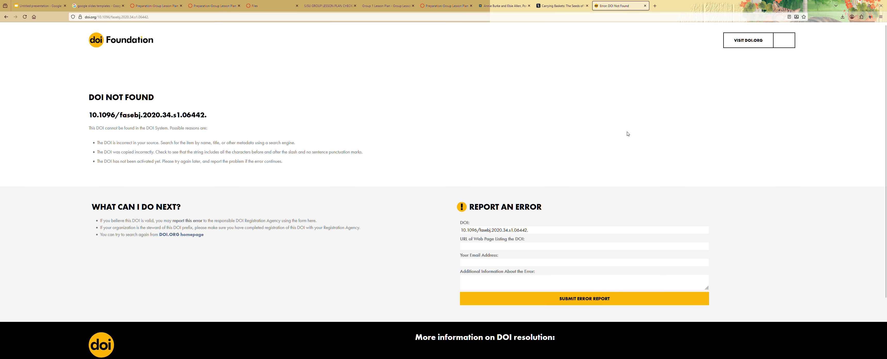
# Step: Remove the trailing period from the DOI address, reload it and examine the article page's publication details and abstract
pyautogui.click(178, 16)
pyautogui.click(178, 16)
pyautogui.press('BackSpace')
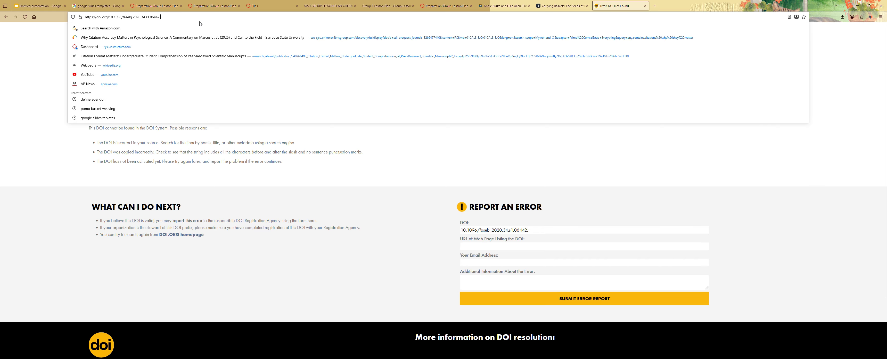
pyautogui.press('Return')
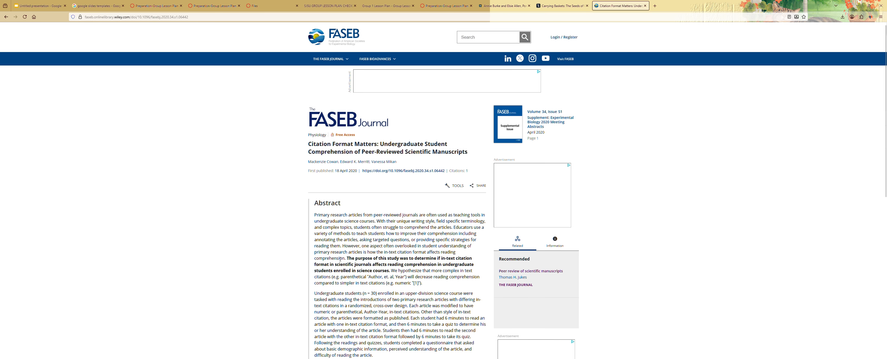
pyautogui.scroll(-2, 353, 259)
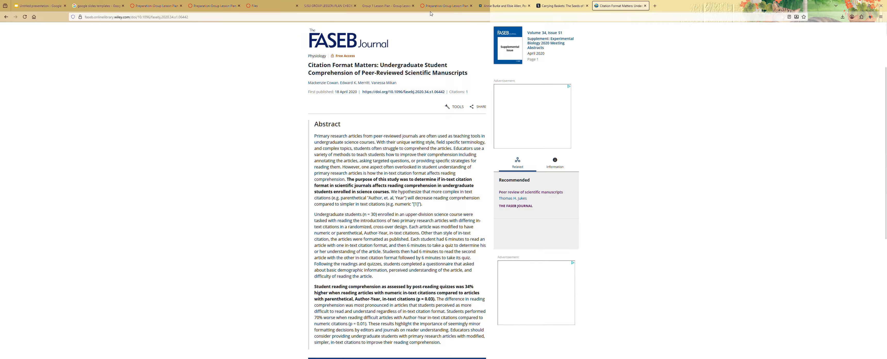
# Step: Switch to the finished citation list in Word and replace the comma after "pp. 992–93" in the first citation with a period
pyautogui.hotkey('alt', 'Tab')
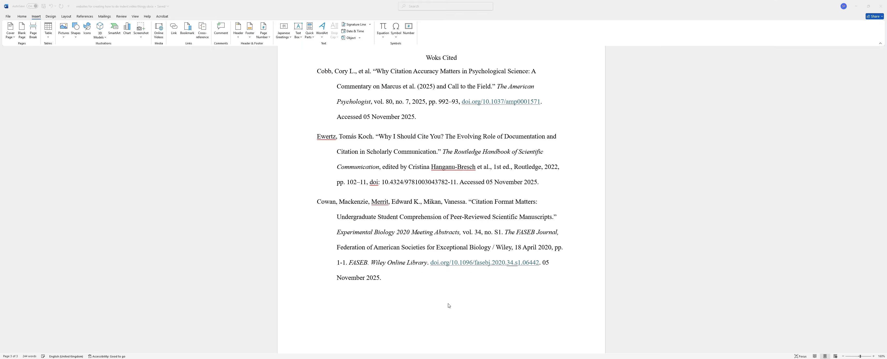
pyautogui.doubleClick(460, 106)
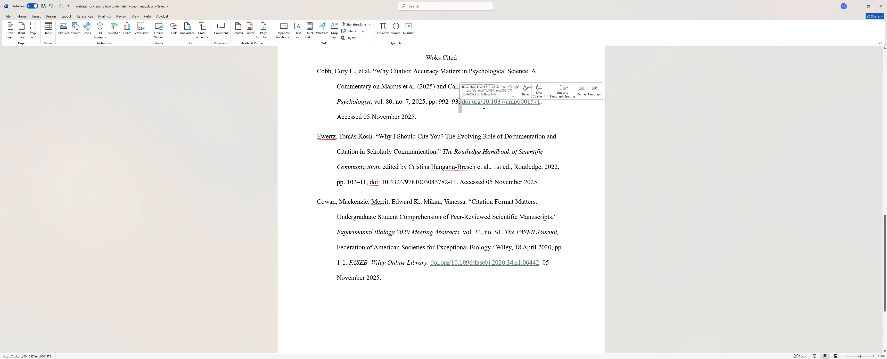
pyautogui.press('BackSpace')
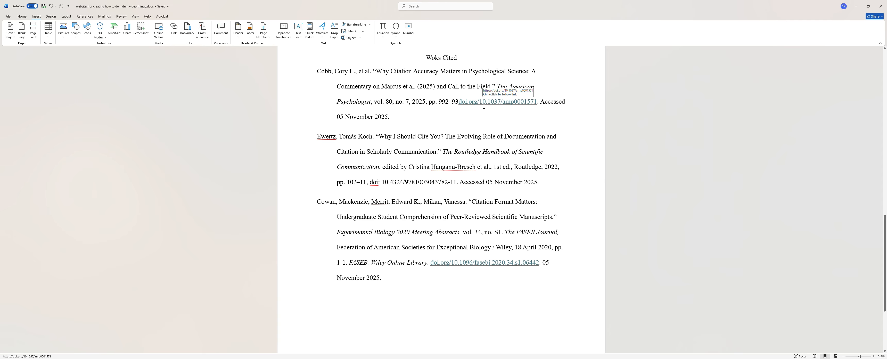
pyautogui.write('.')
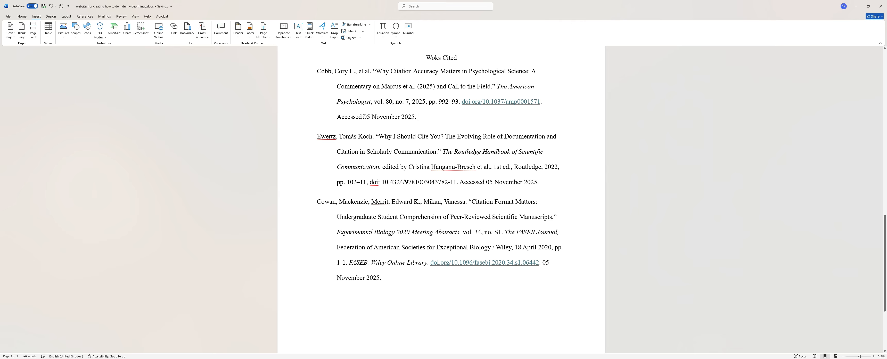
# Step: Delete the word "Accessed" before "05 November 2025" in the first and second citations
pyautogui.moveTo(363, 117); pyautogui.dragTo(336, 114)
pyautogui.press('BackSpace')
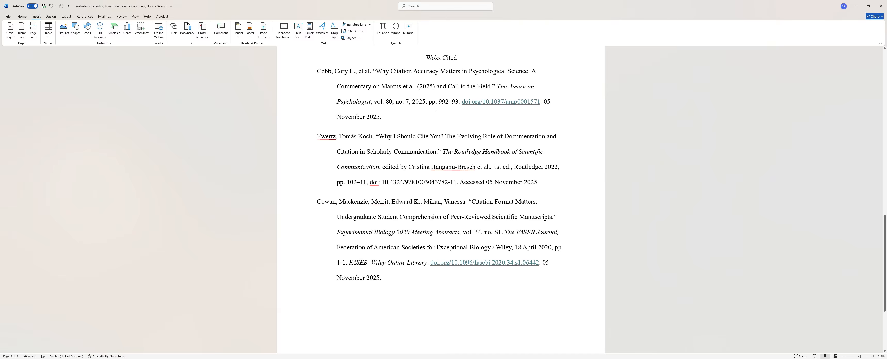
pyautogui.click(427, 286)
pyautogui.moveTo(486, 182); pyautogui.dragTo(461, 181)
pyautogui.press('BackSpace')
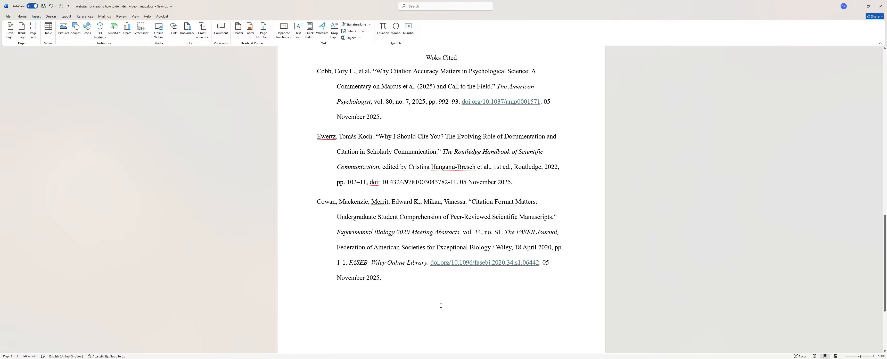